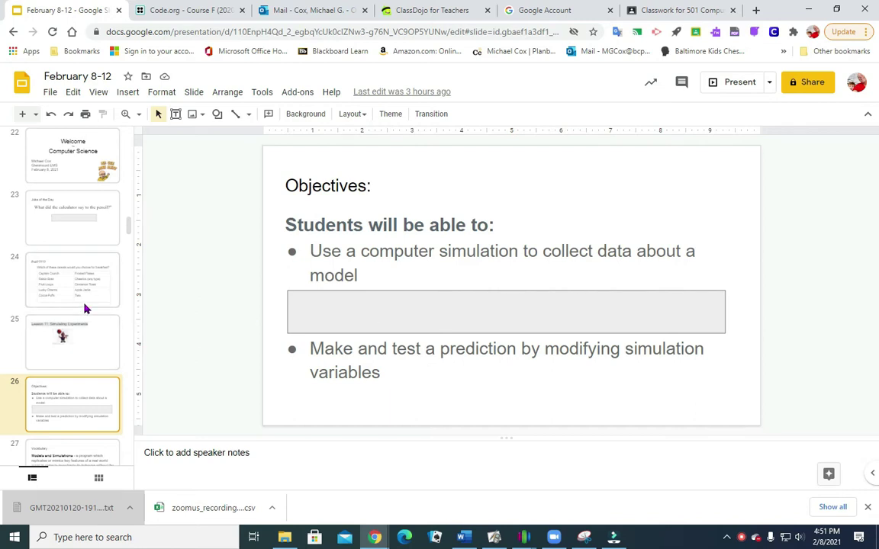
Show slide 27, the Vocabulary slide defining Models and Simulations
scroll(87, 309, "down", 2)
left_click(59, 349)
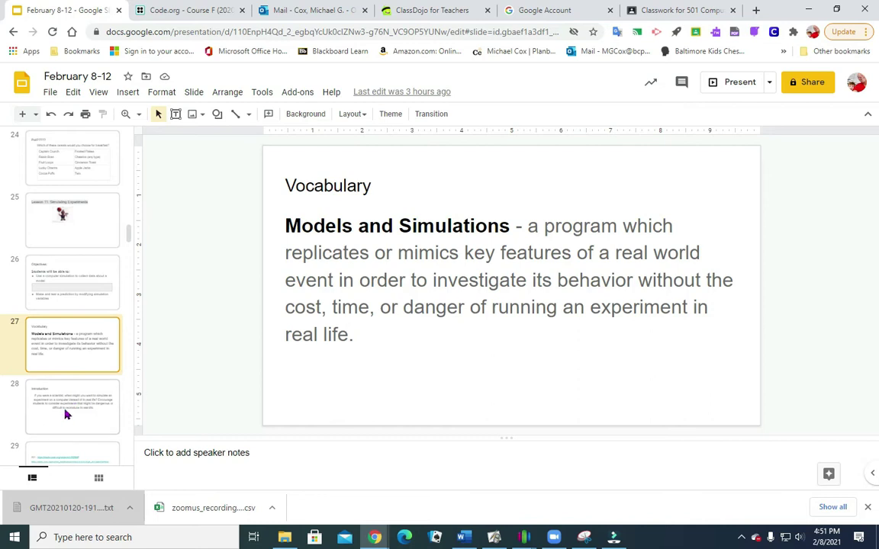
scroll(61, 373, "down", 2)
Open the 501 - Simulating Experiments Google Docs attachment from the Classroom assignment
left_click(169, 10)
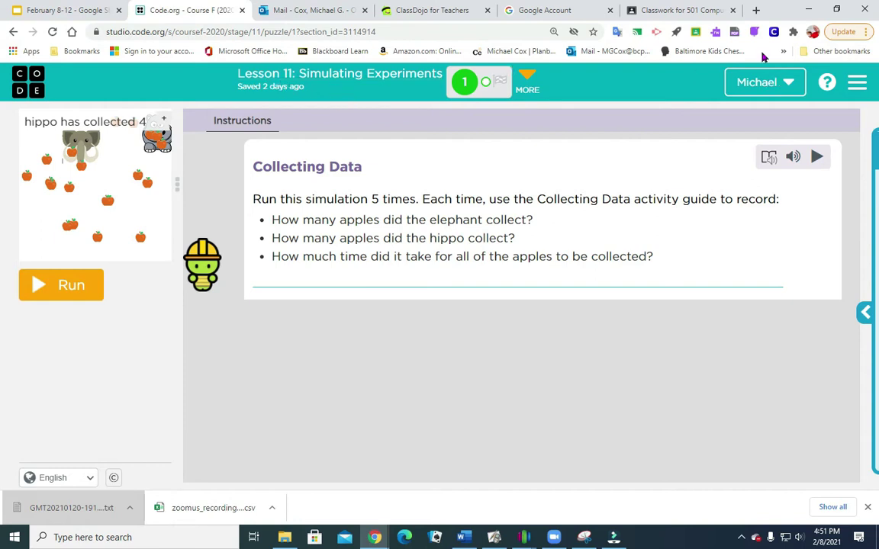
left_click(671, 10)
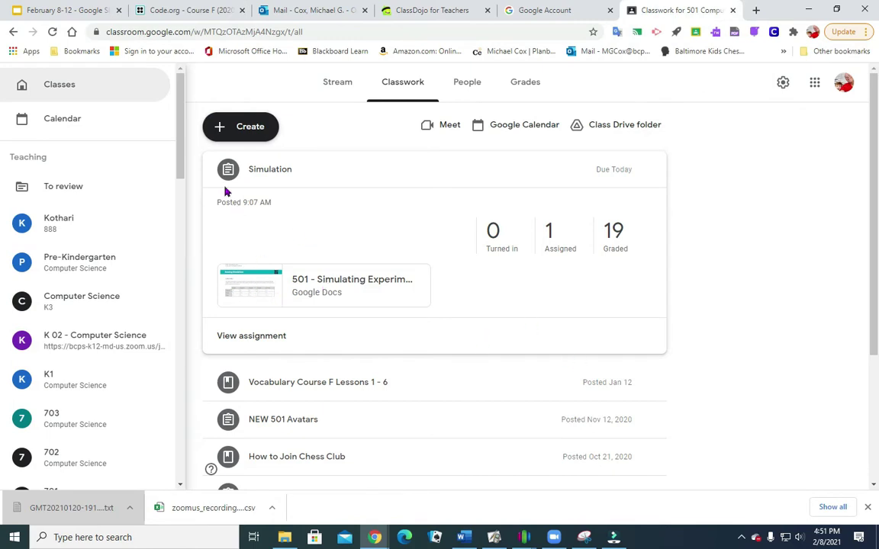
left_click(257, 292)
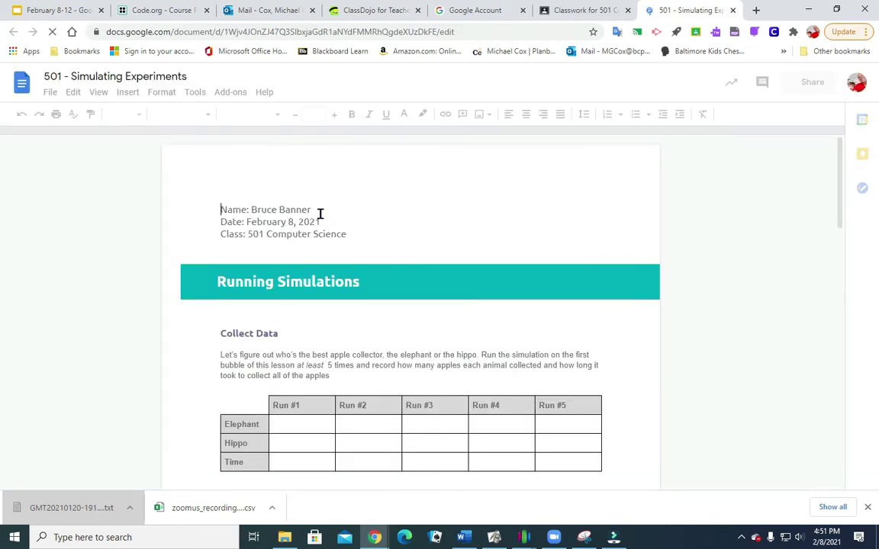
Look through the guide's empty Collect Data Run #1–#5 tables, then go back to Code.org
left_click(321, 211)
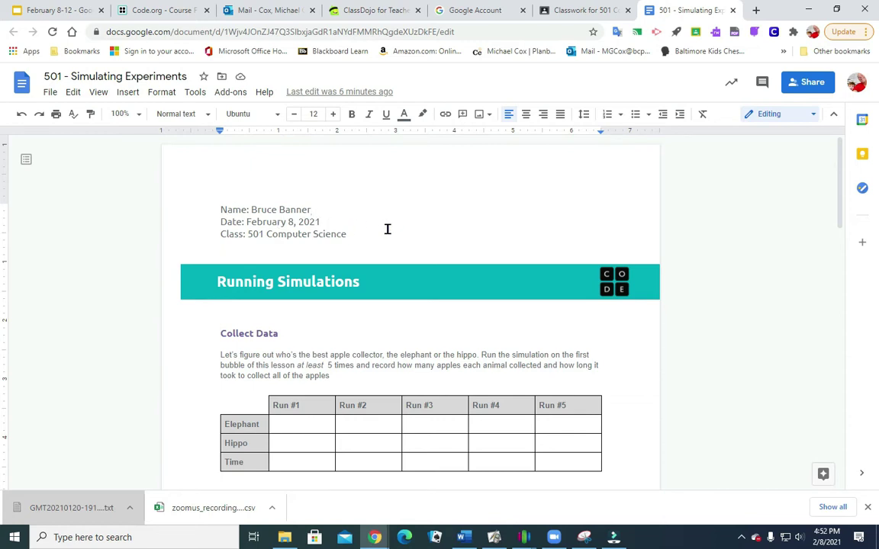
scroll(364, 231, "down", 4)
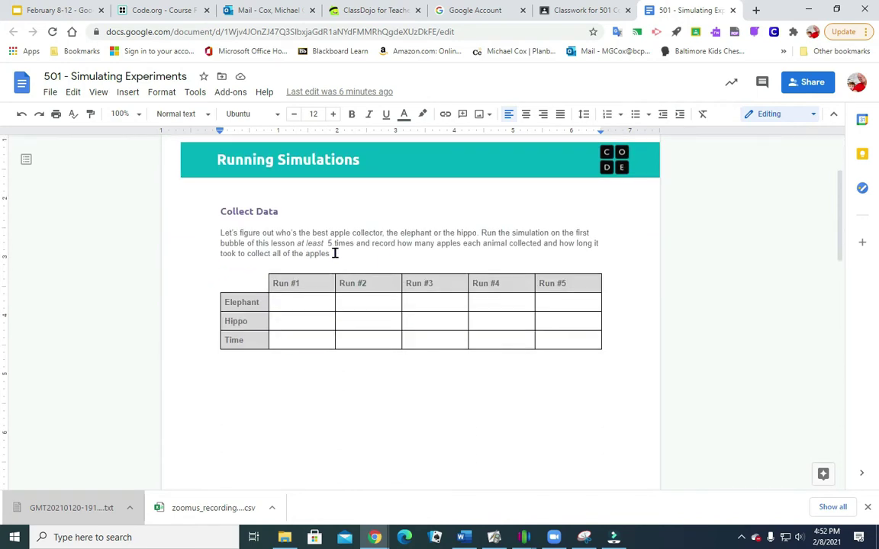
scroll(324, 255, "up", 3)
scroll(316, 251, "down", 6)
scroll(318, 252, "down", 4)
scroll(316, 251, "up", 10)
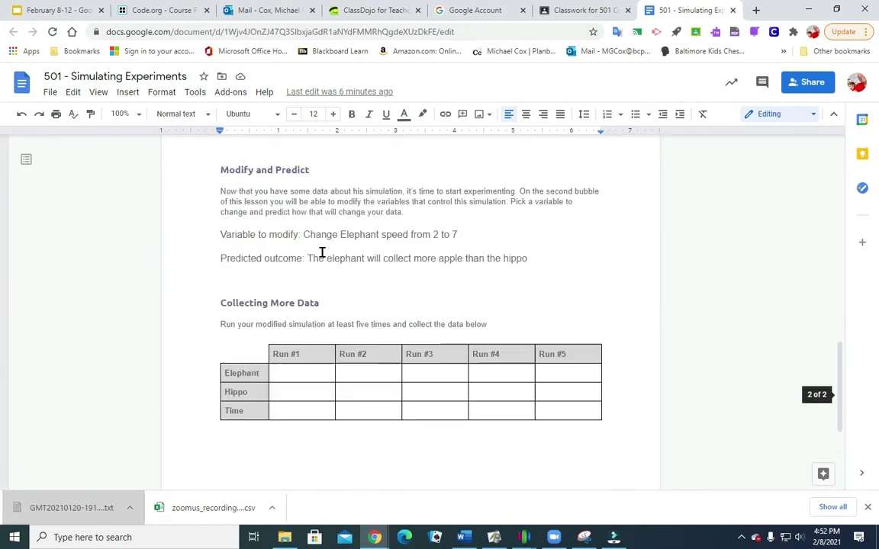
scroll(354, 267, "up", 1)
scroll(320, 290, "down", 2)
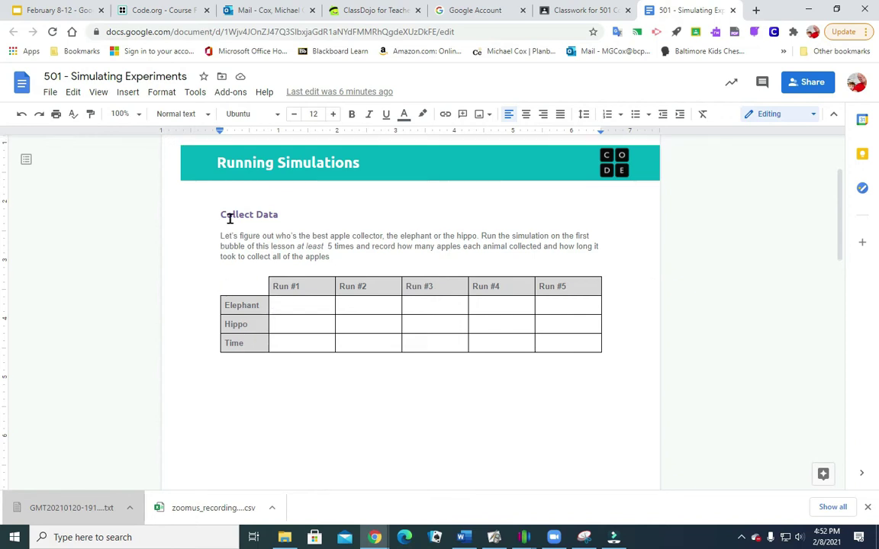
scroll(228, 220, "up", 2)
left_click(139, 10)
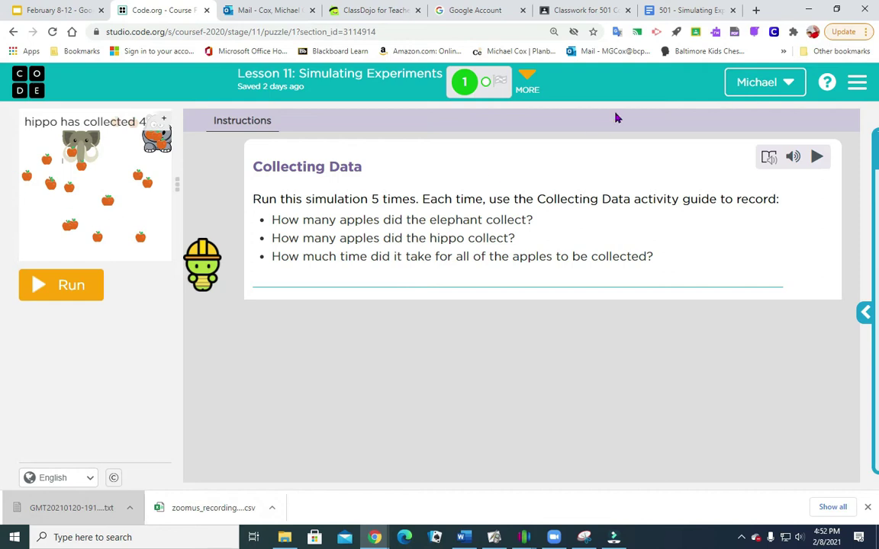
Zoom the Code.org lesson page from 125% to 150% using Chrome's menu
left_click(857, 80)
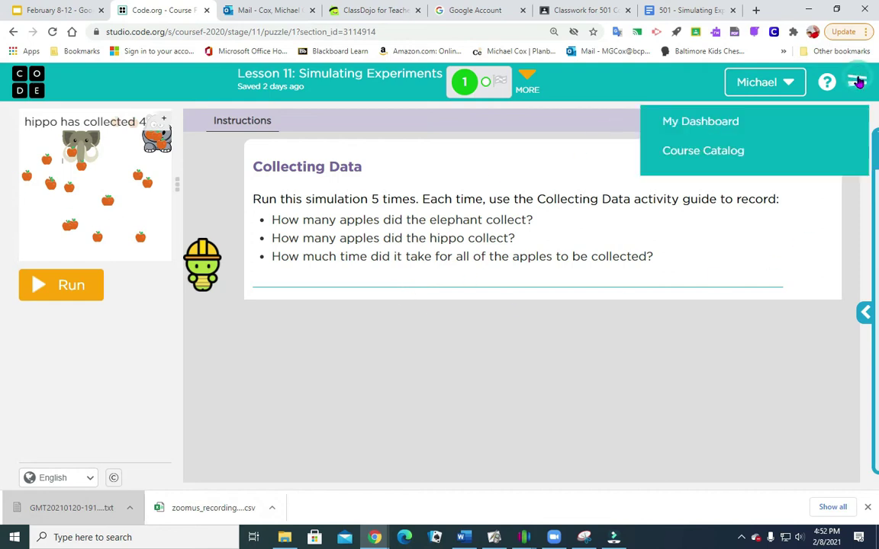
left_click(512, 374)
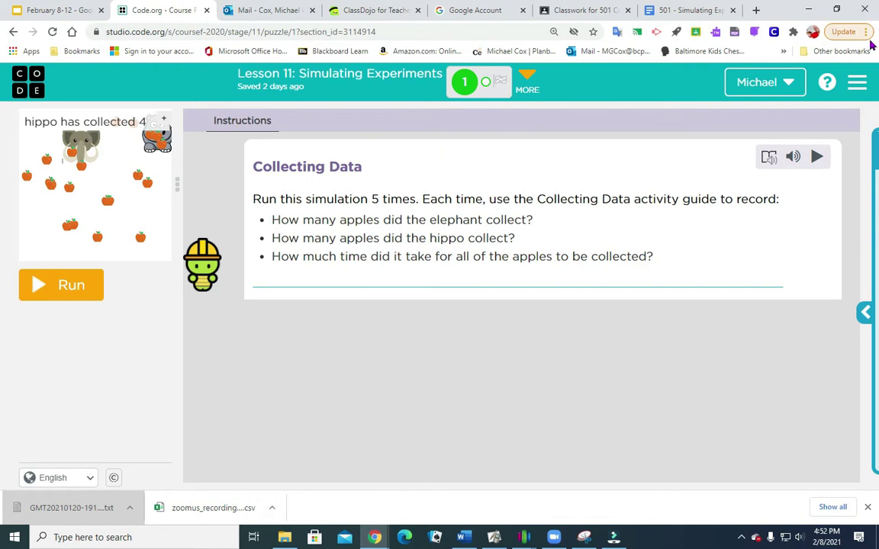
left_click(812, 31)
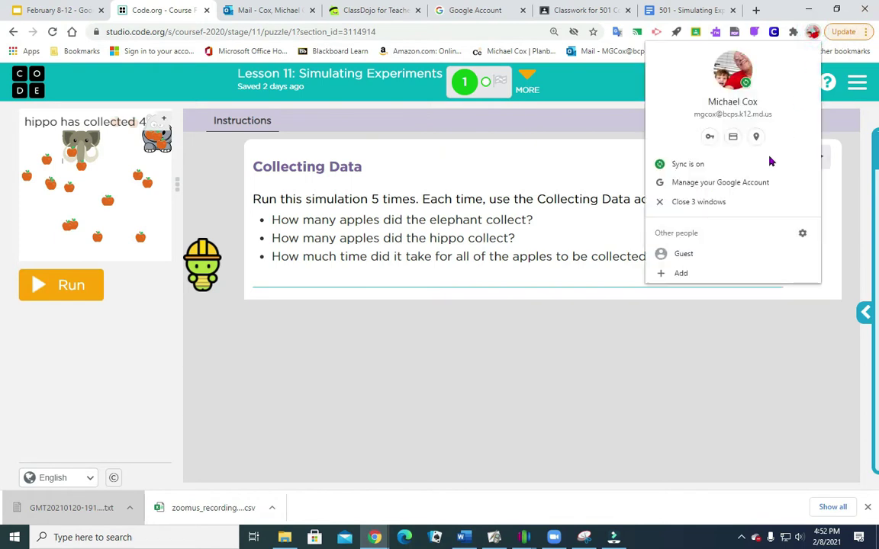
left_click(855, 31)
left_click(828, 166)
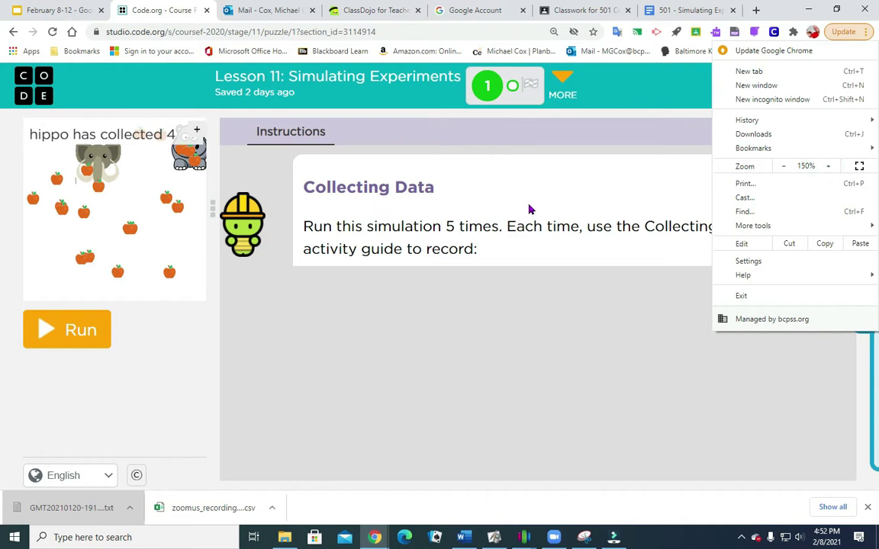
left_click(138, 355)
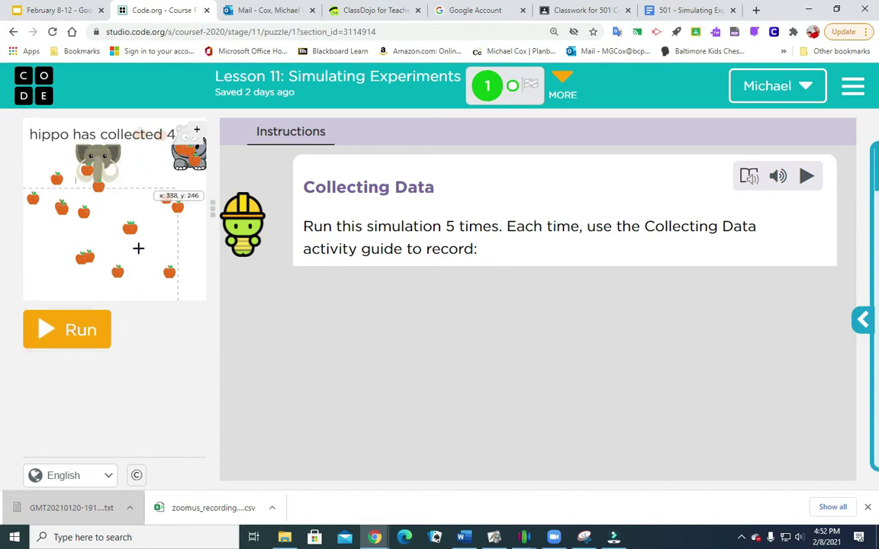
Run the simulation and read the final log (18 s, elephant 8, hippo 12), then switch to the worksheet
left_click(60, 330)
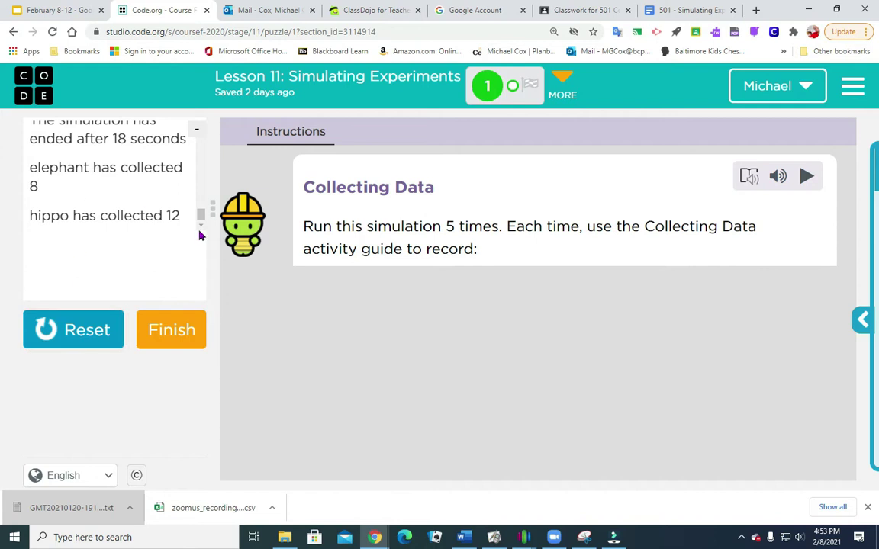
scroll(181, 177, "up", 2)
scroll(106, 216, "up", 2)
left_click(197, 130)
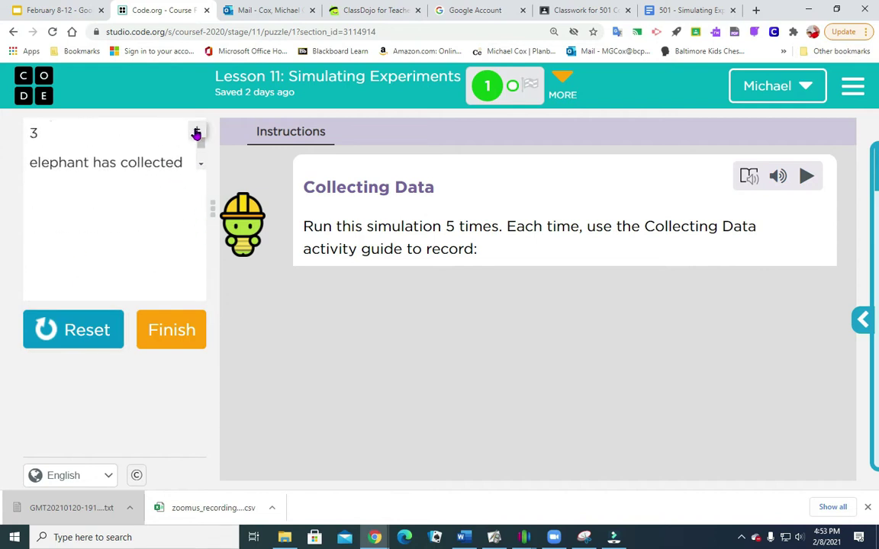
left_click(196, 129)
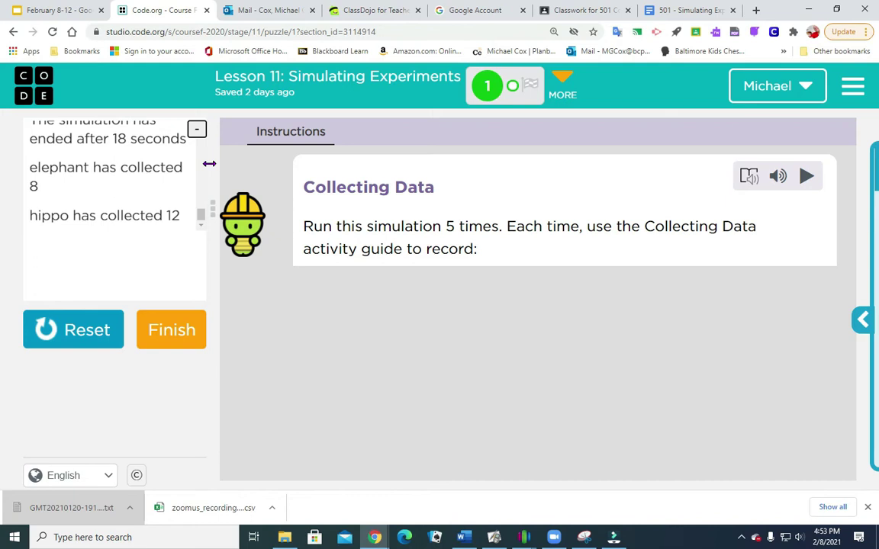
left_click(569, 11)
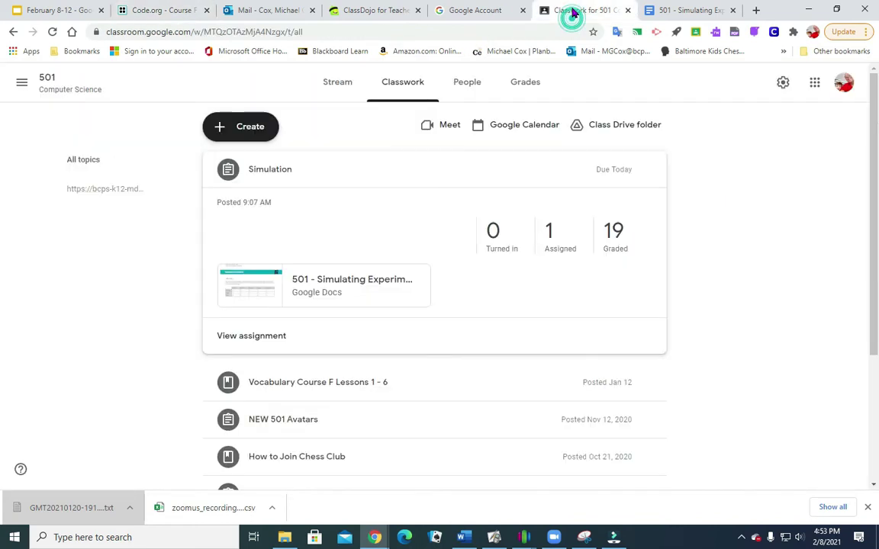
left_click(672, 11)
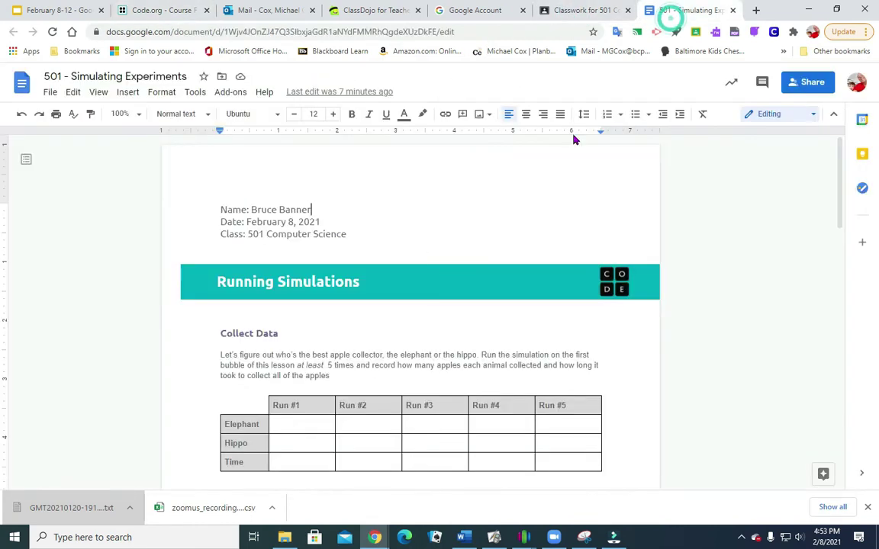
Enter Run #1 as Time 18, Hippo 12 and Elephant 8, then return to Code.org
left_click(302, 428)
left_click(298, 467)
left_click(299, 460)
type("18")
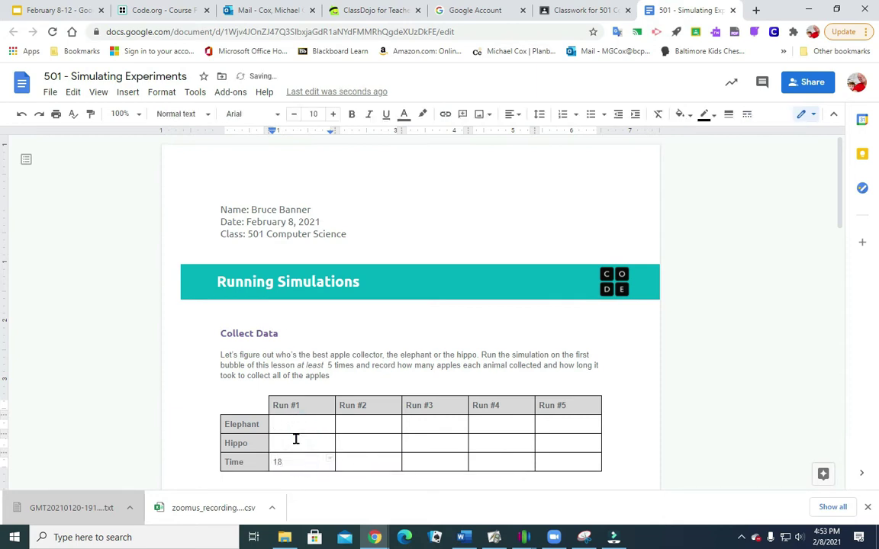
left_click(282, 440)
type("12")
left_click(304, 425)
type("8")
left_click(157, 11)
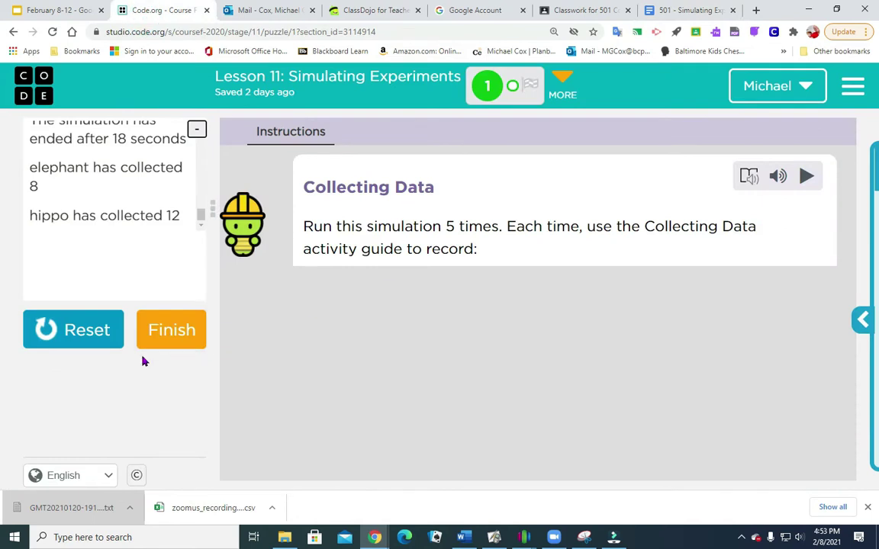
Reset and rerun the simulation, reading 11 seconds, elephant 13 and hippo 7 from the log
left_click(72, 327)
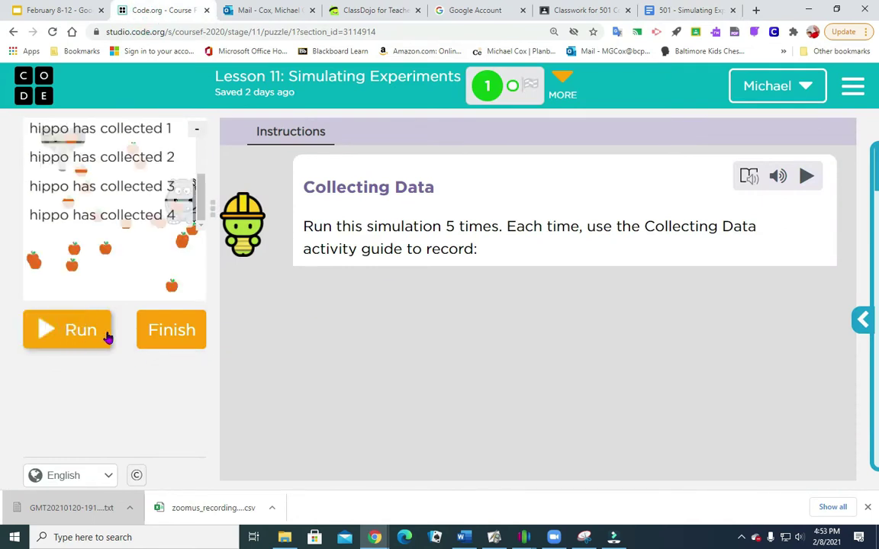
left_click(67, 332)
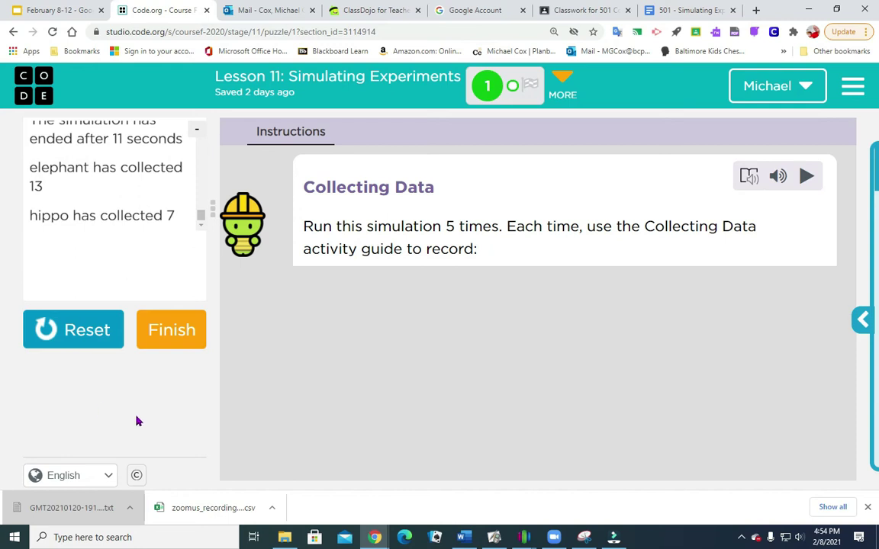
scroll(122, 228, "up", 5)
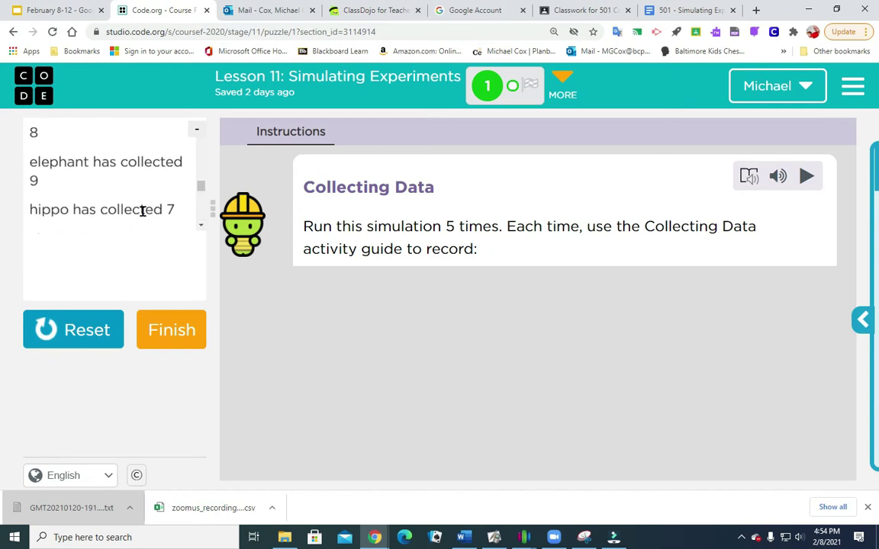
scroll(176, 152, "down", 5)
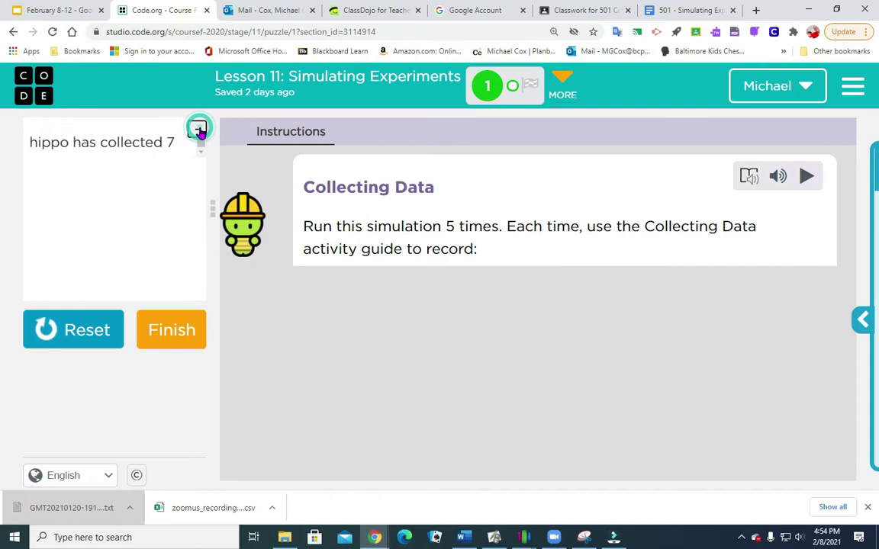
scroll(187, 148, "up", 1)
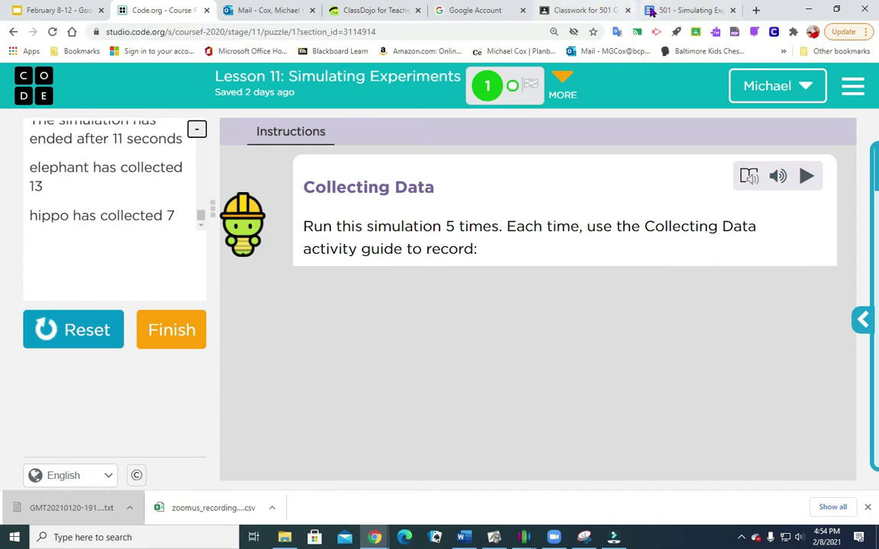
left_click(687, 10)
Enter Run #2 Time 11 and Elephant 13, clearing the mistyped value from the Hippo cell
left_click(365, 465)
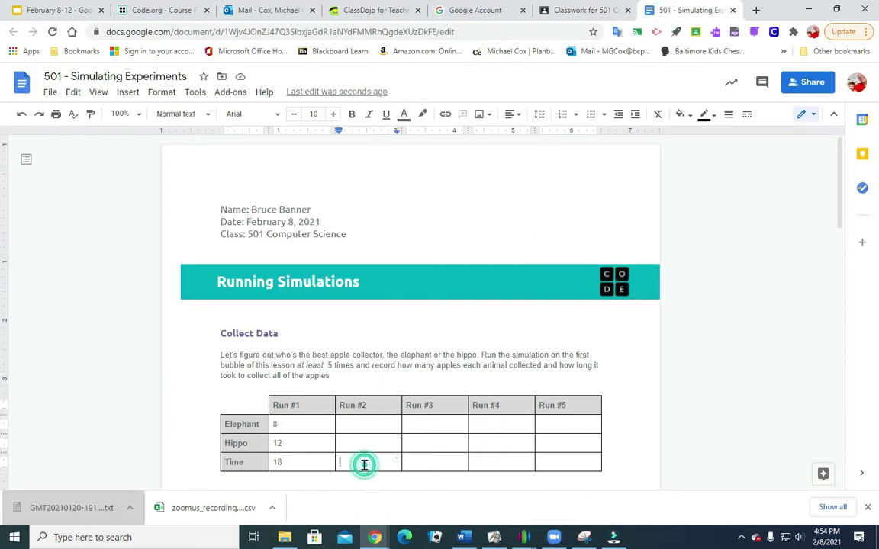
type("11")
left_click(352, 441)
type("13")
key("BackSpace")
type("1")
key("BackSpace")
key("BackSpace")
left_click(359, 424)
type("13")
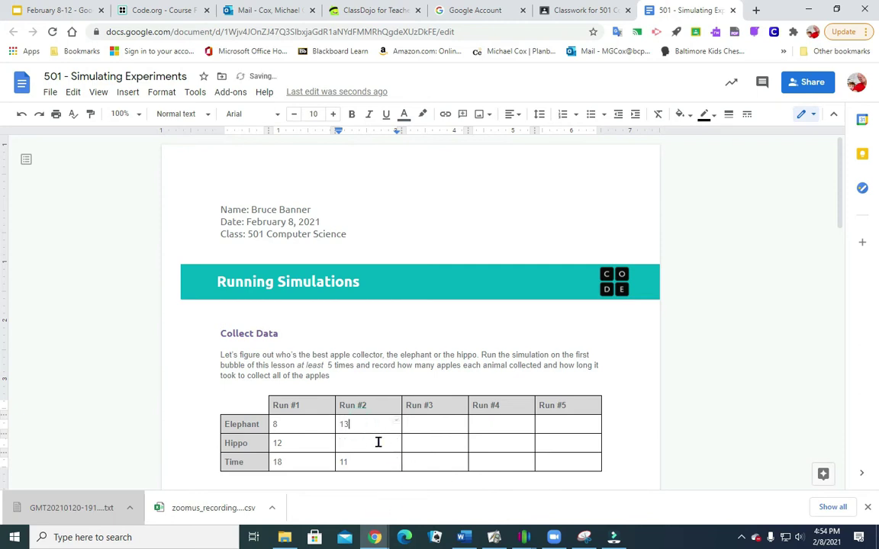